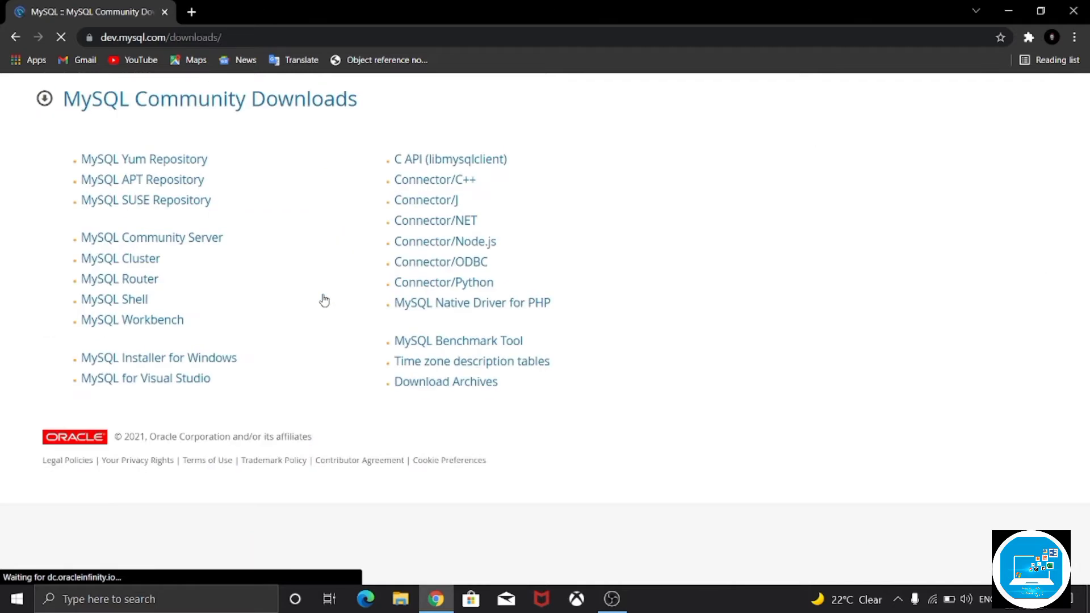
# - Download the 2.4M web version of MySQL Installer 8.0.27 for Windows without logging in or signing up
pyautogui.click(174, 367)
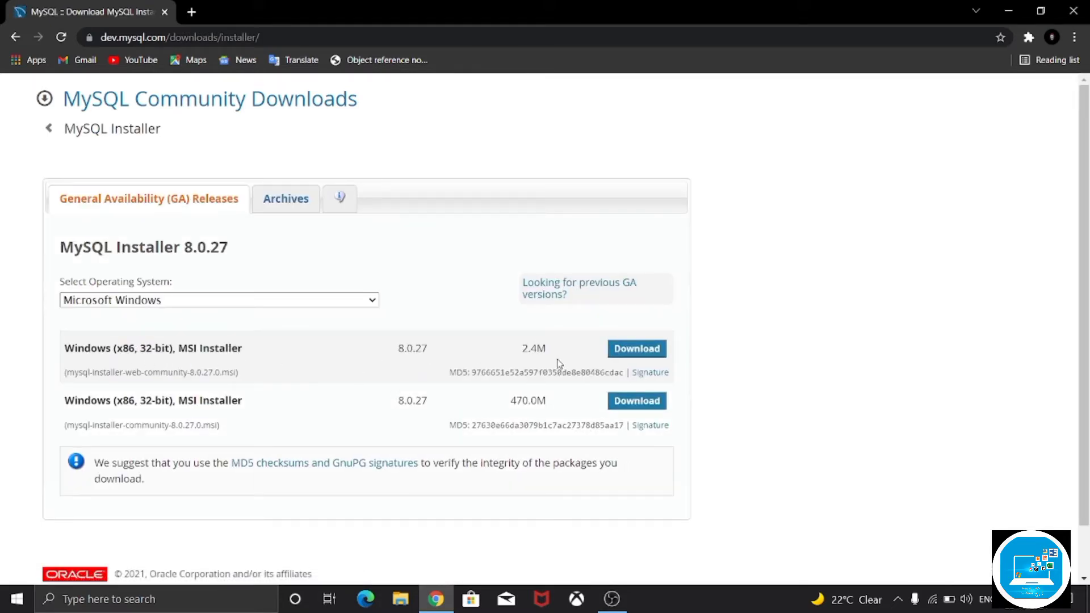
pyautogui.click(638, 355)
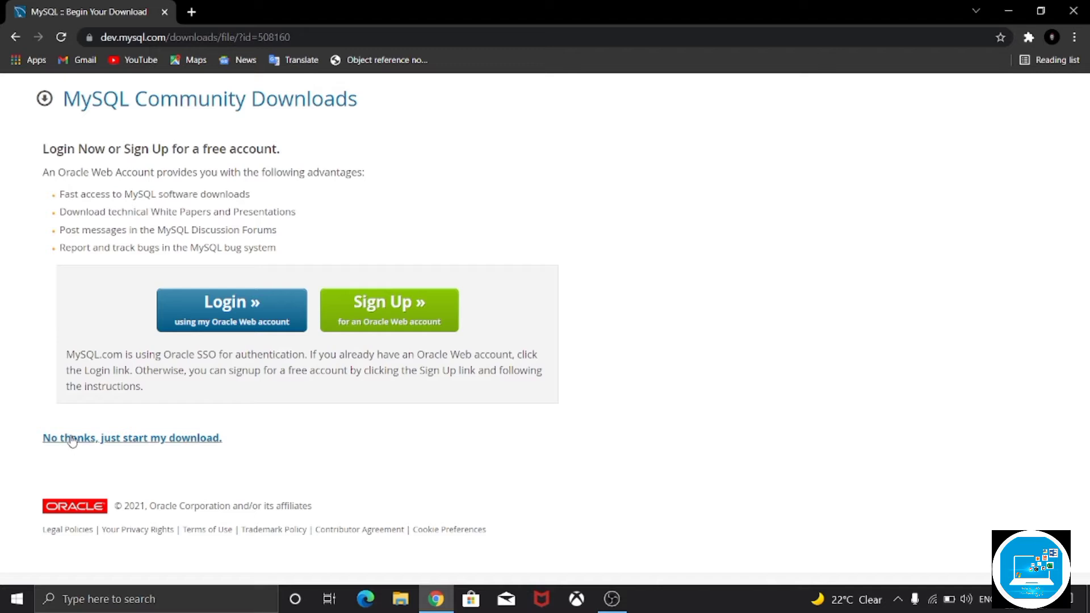
pyautogui.click(206, 443)
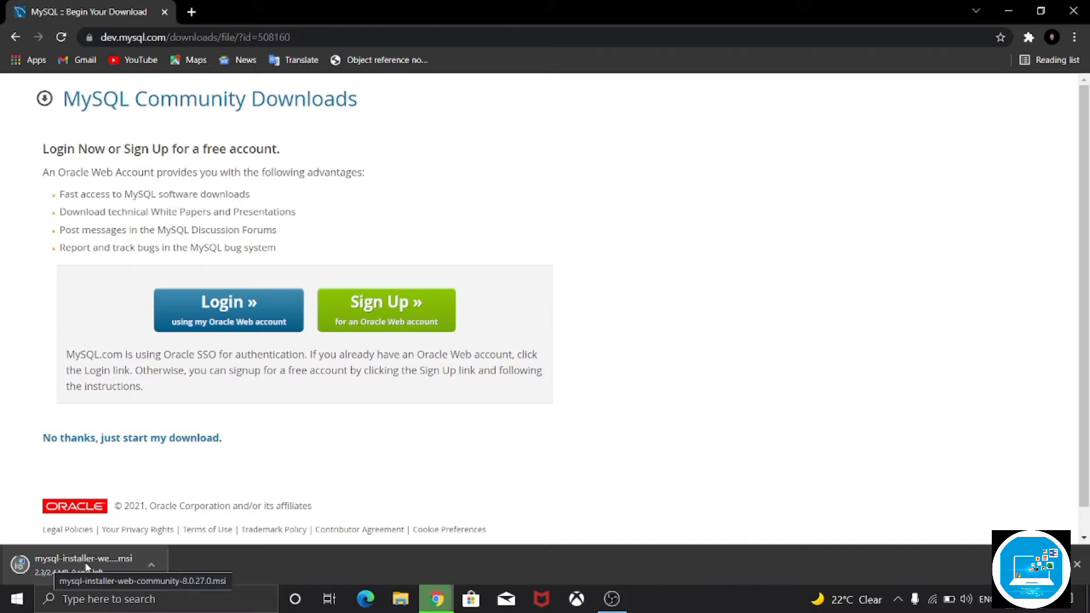
# - Launch the downloaded mysql-installer-web-community-8.0.27.0.msi and minimize the browser window
pyautogui.click(154, 568)
pyautogui.click(165, 476)
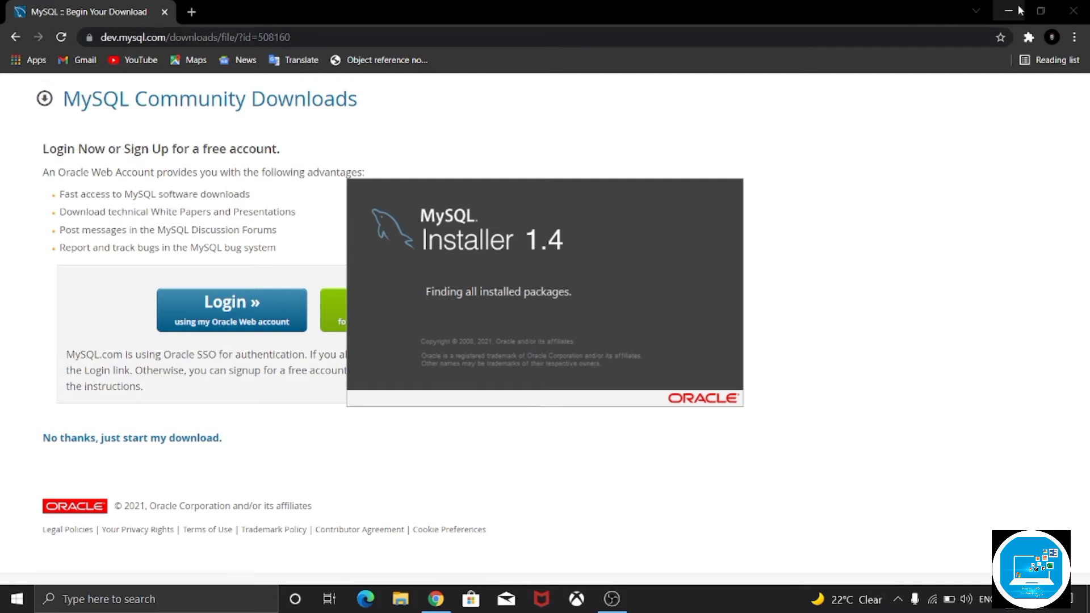
pyautogui.click(1019, 8)
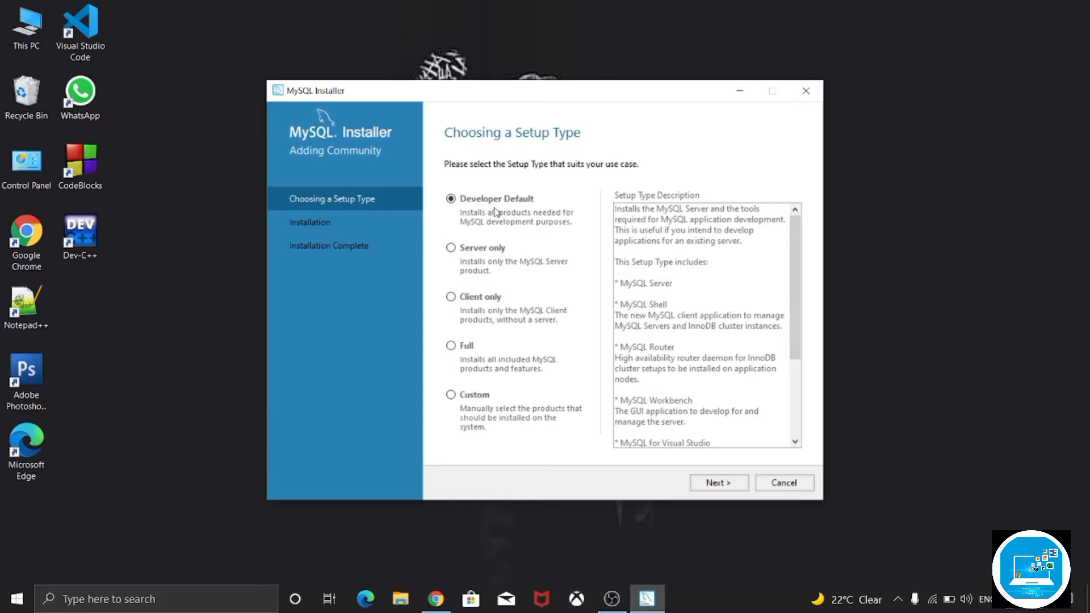
# - Choose the Custom setup type and add MySQL Server 8.0.27 - X64 to the products for installation
pyautogui.click(467, 398)
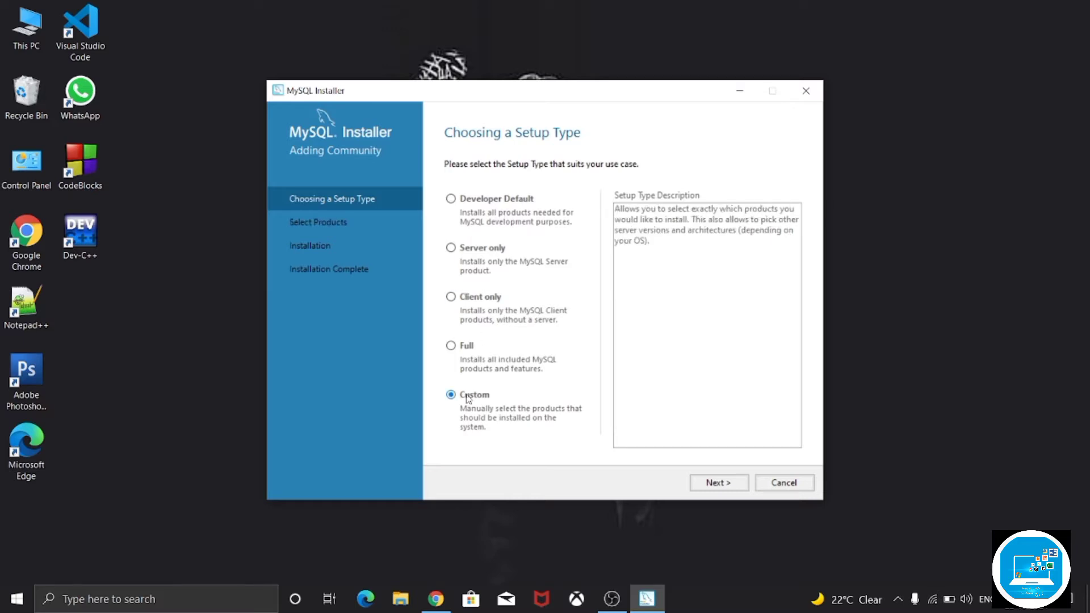
pyautogui.click(720, 484)
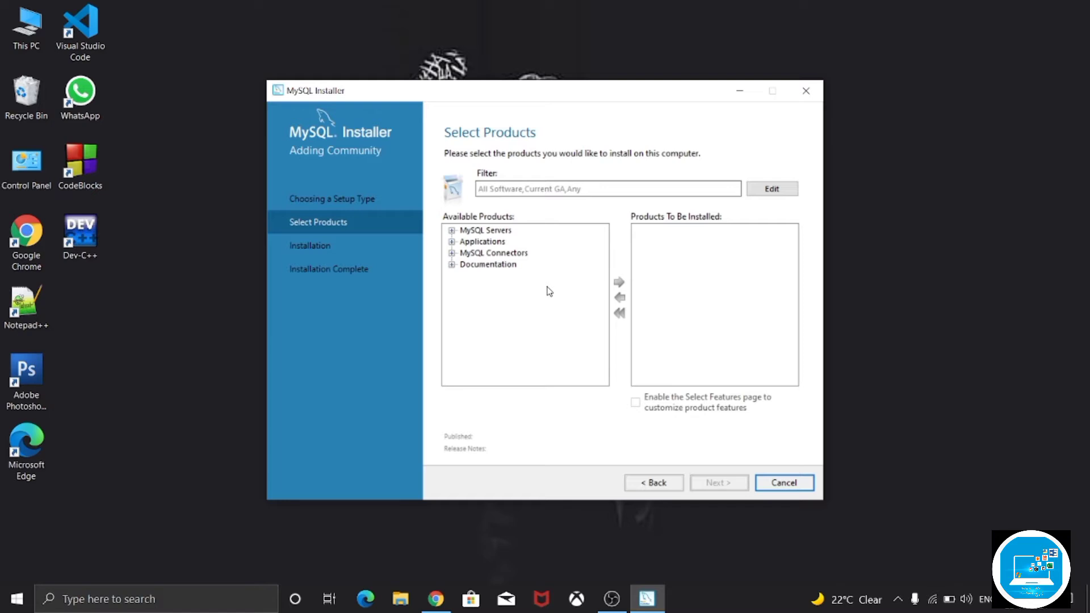
pyautogui.click(452, 230)
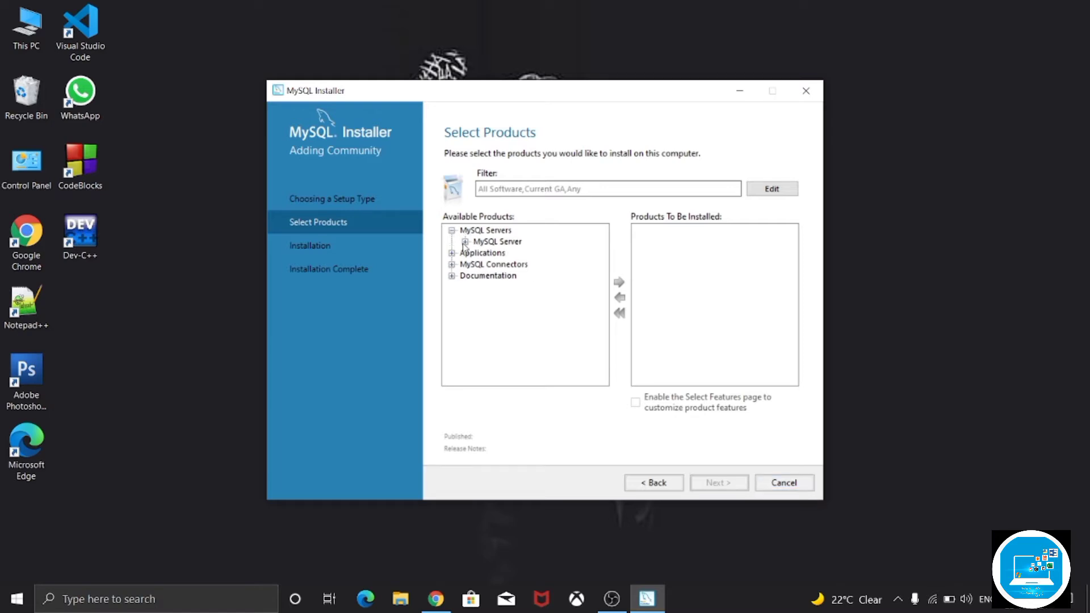
pyautogui.click(465, 241)
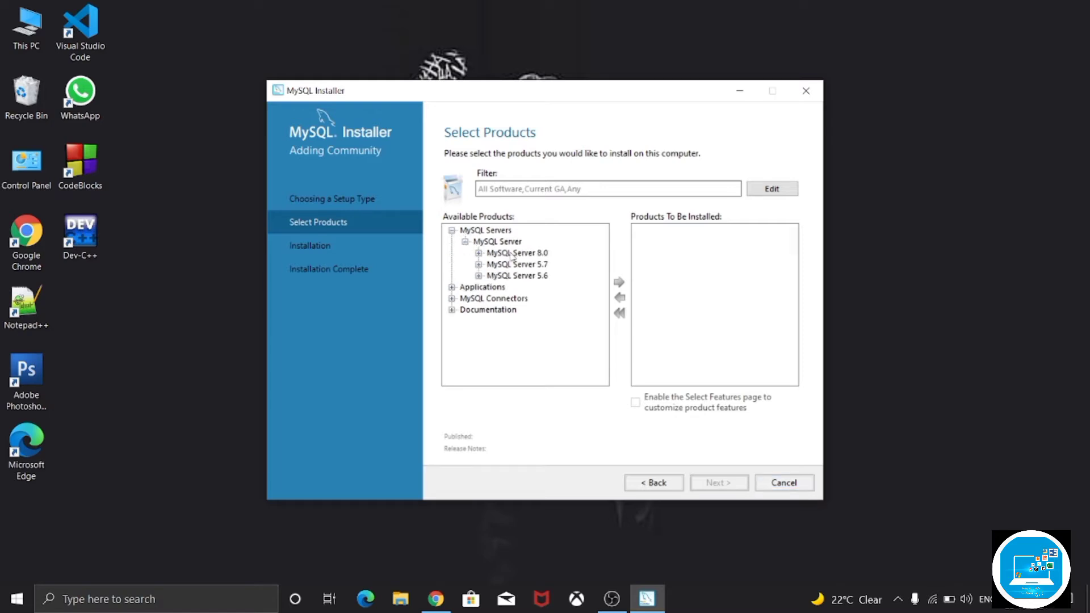
pyautogui.click(479, 253)
pyautogui.click(549, 242)
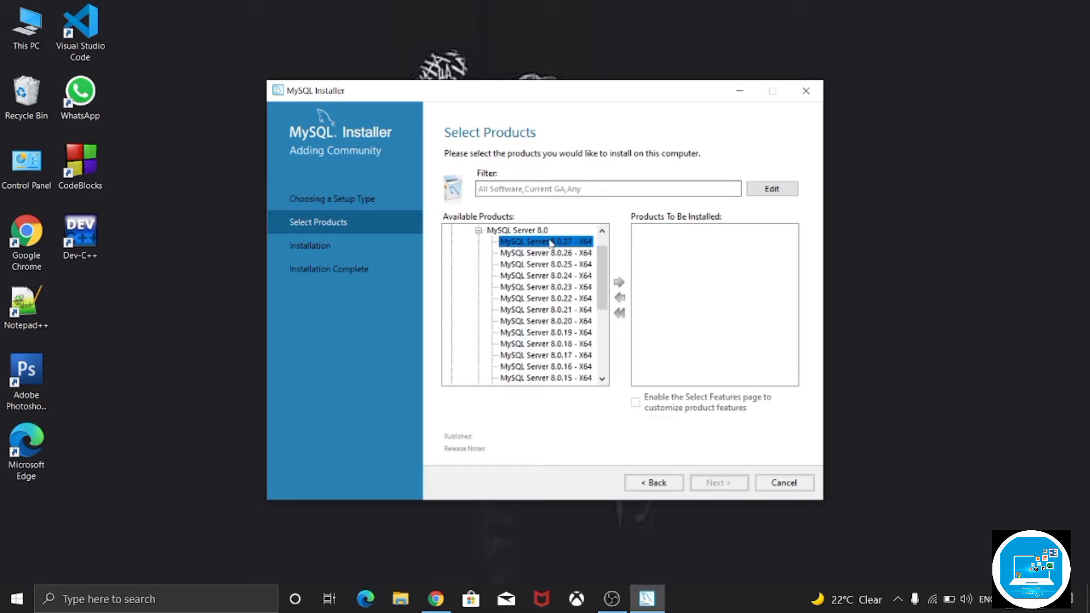
pyautogui.click(622, 280)
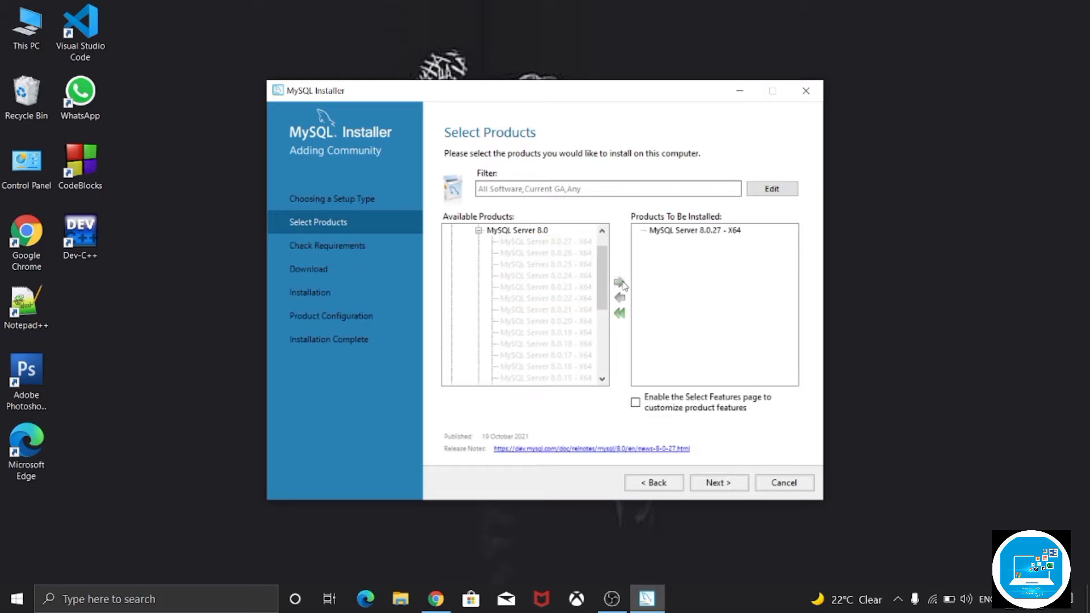
# - Add MySQL Workbench 8.0.27 - X64 from the Applications category to the products for installation
pyautogui.click(477, 232)
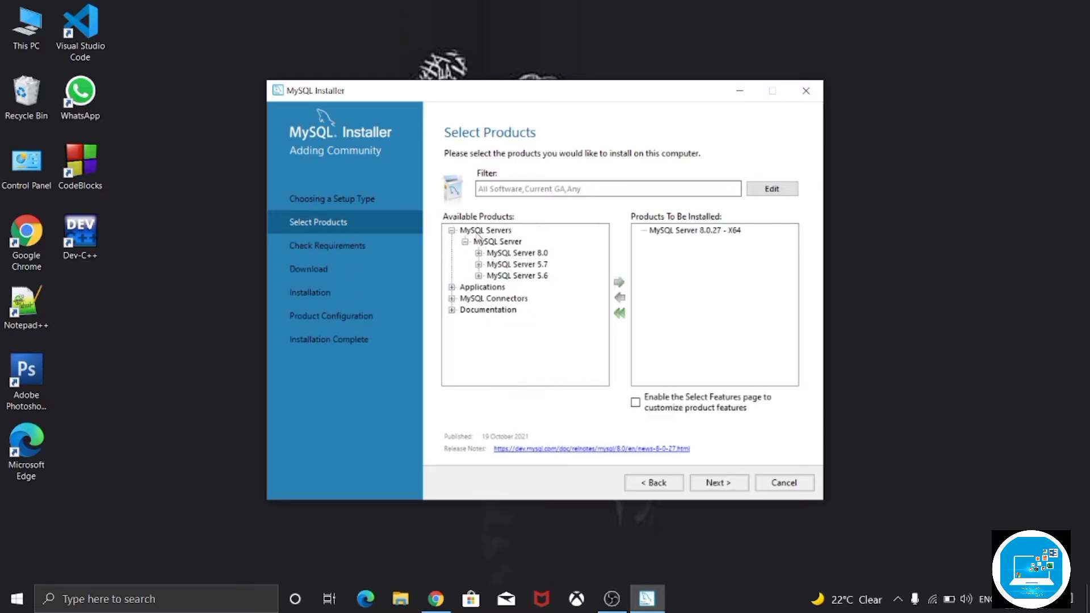
pyautogui.click(453, 288)
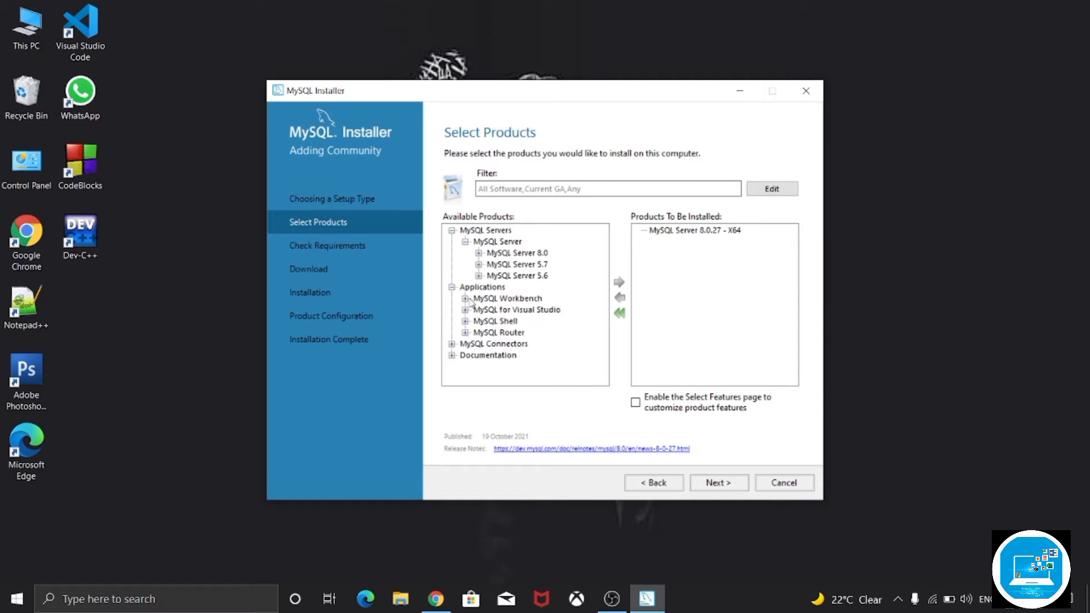
pyautogui.click(465, 299)
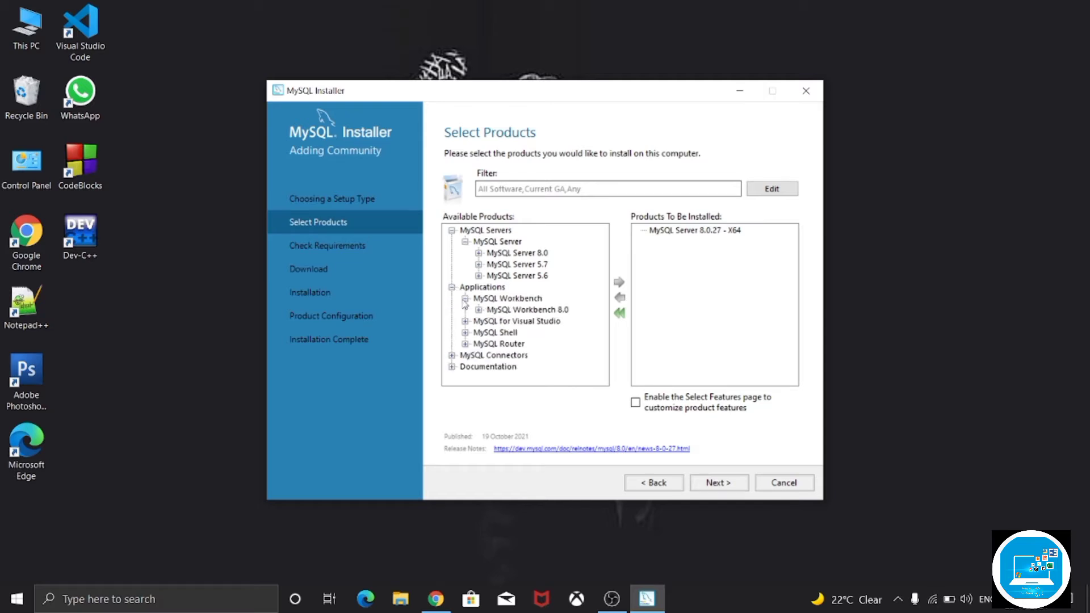
pyautogui.click(479, 310)
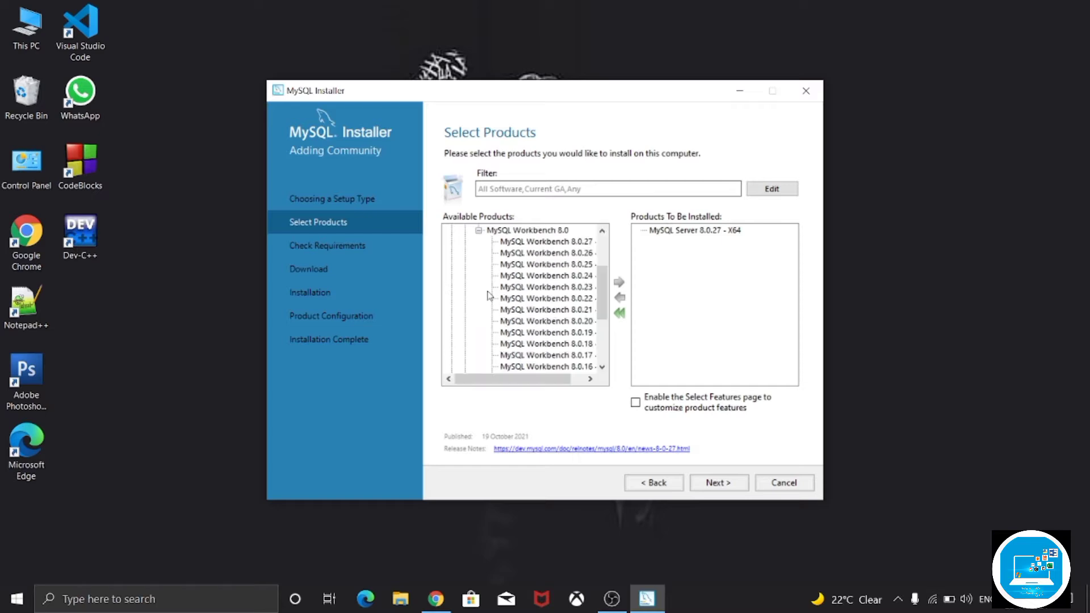
pyautogui.click(517, 243)
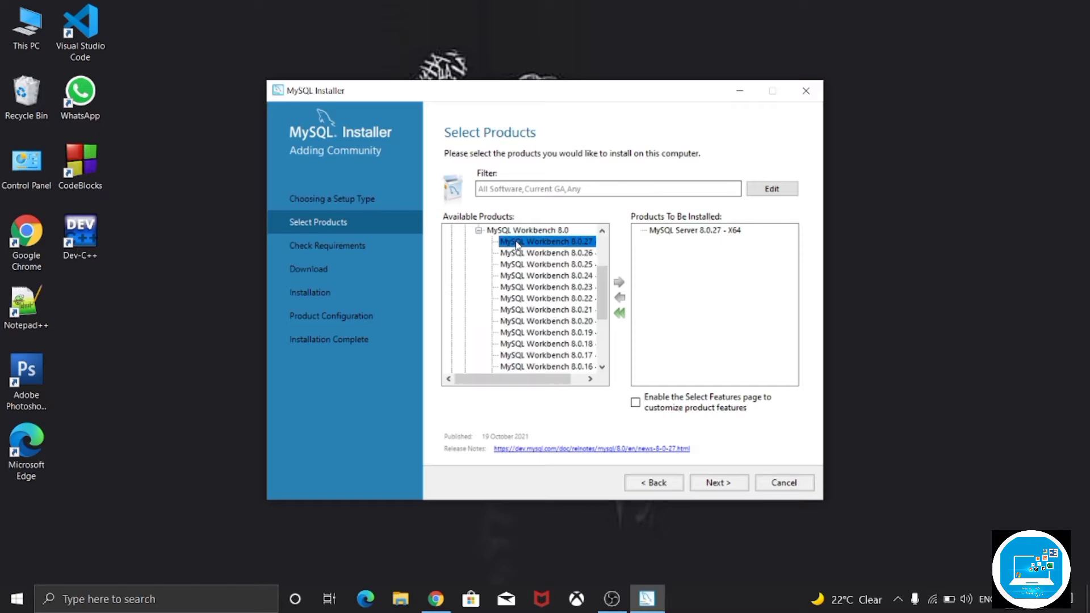
pyautogui.click(619, 283)
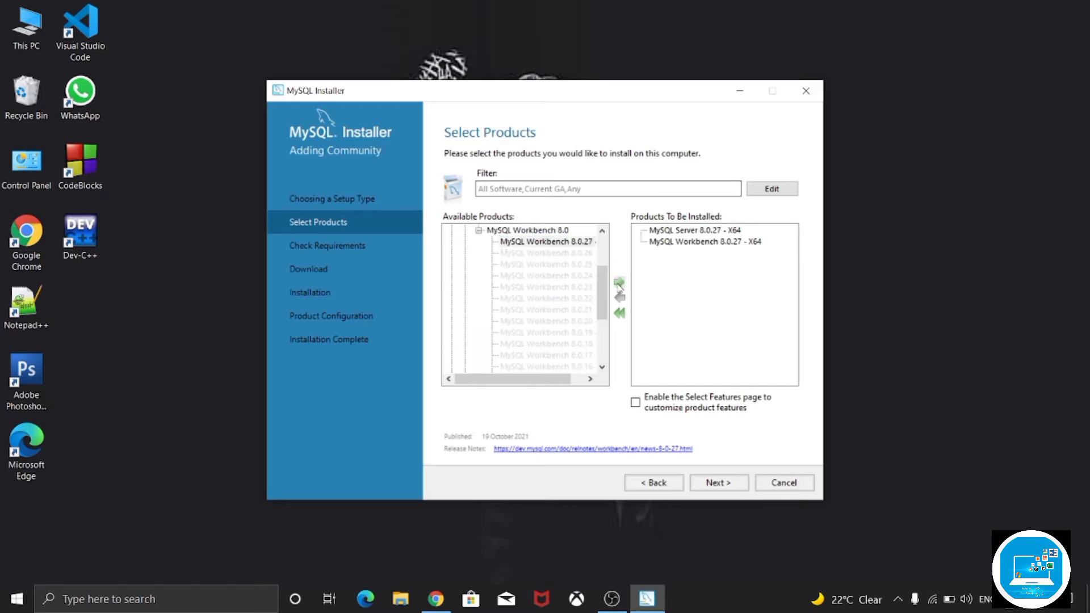
# - Add MySQL Shell 8.0.27 - X64 from the Applications category to the products for installation
pyautogui.click(480, 231)
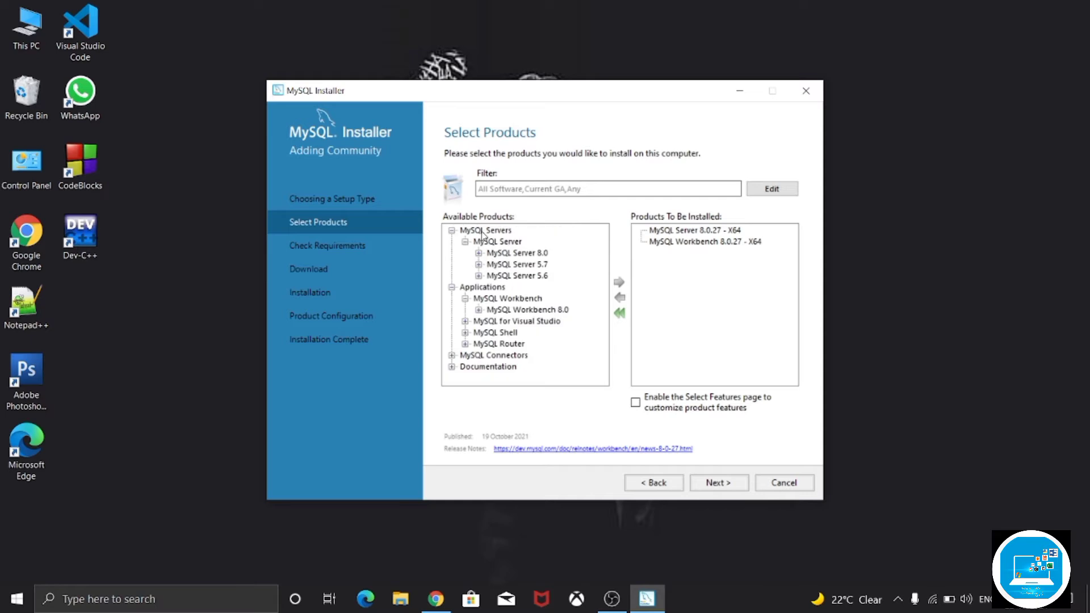
pyautogui.click(465, 298)
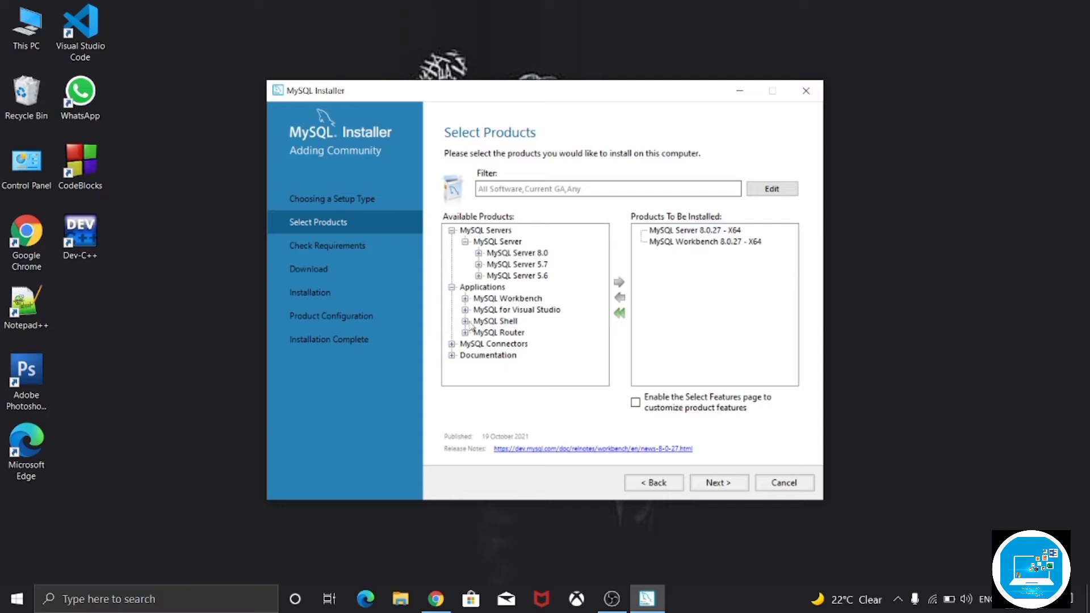
pyautogui.click(465, 321)
pyautogui.click(495, 335)
pyautogui.click(479, 332)
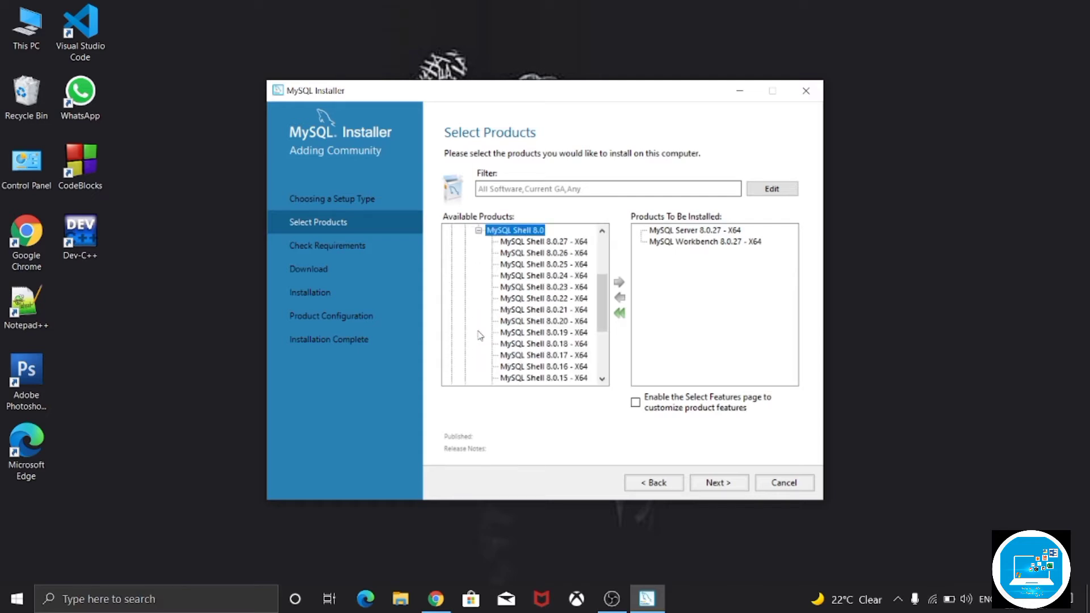
pyautogui.click(547, 244)
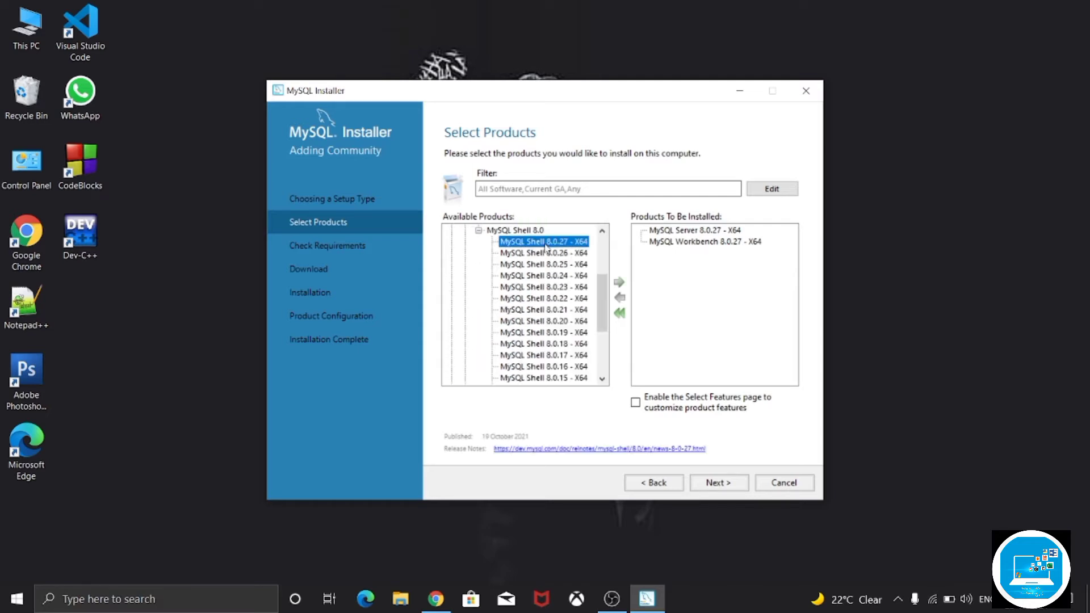
pyautogui.click(619, 282)
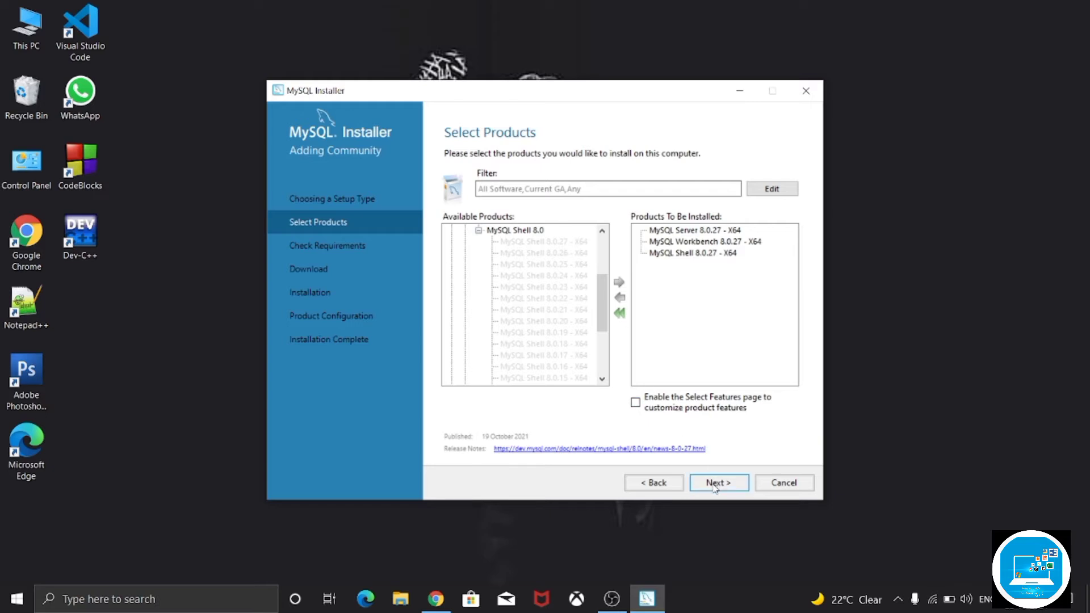
# - Resolve the product requirements by accepting the license and installing the Microsoft Visual C++ 2015-2019 Redistributable (x64)
pyautogui.click(715, 483)
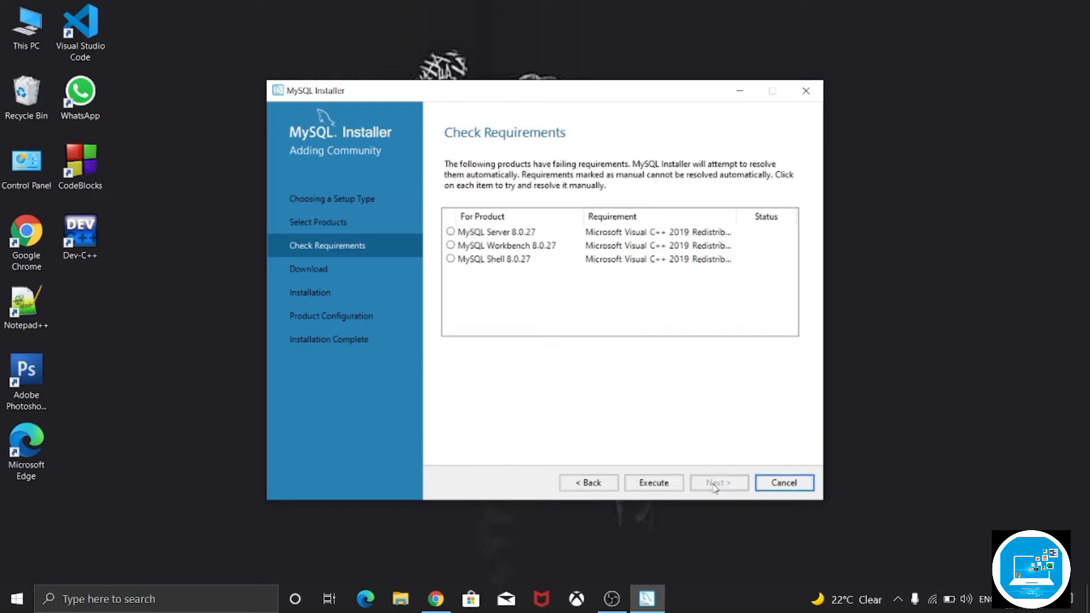
pyautogui.click(657, 484)
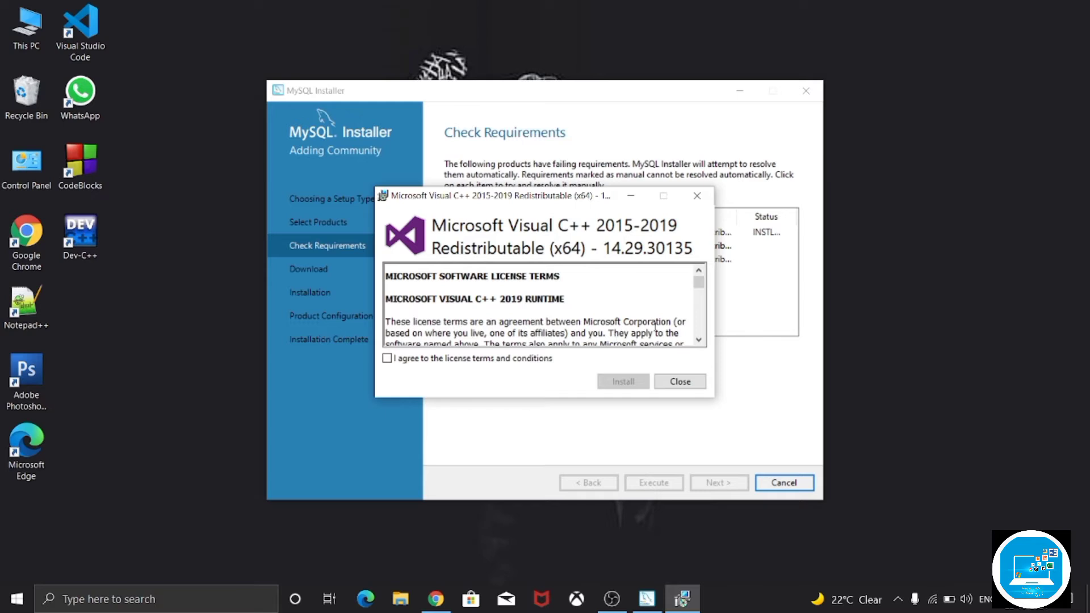
pyautogui.click(387, 360)
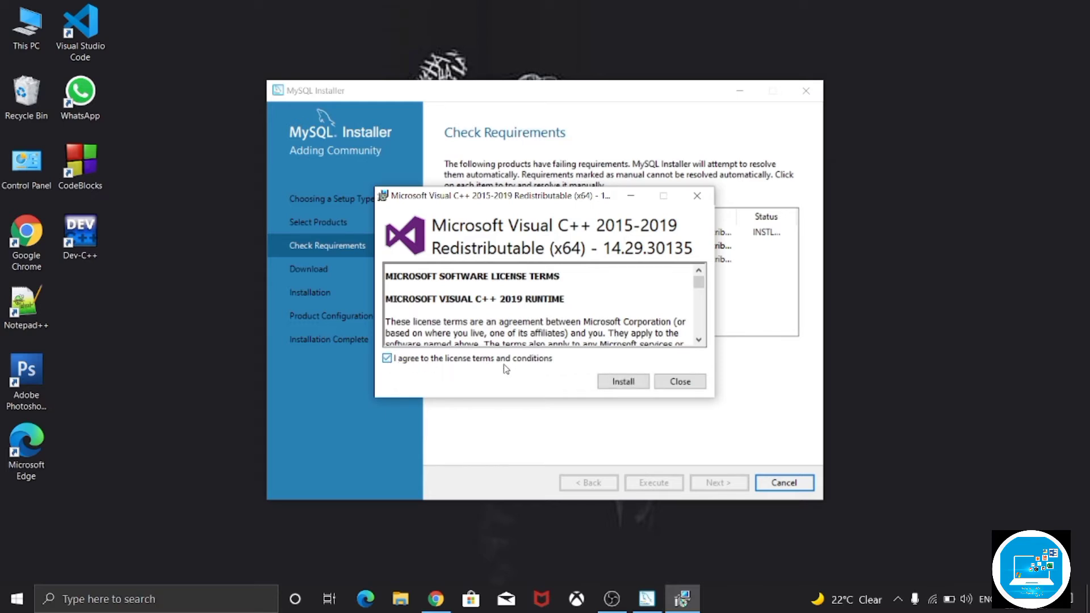
pyautogui.click(620, 384)
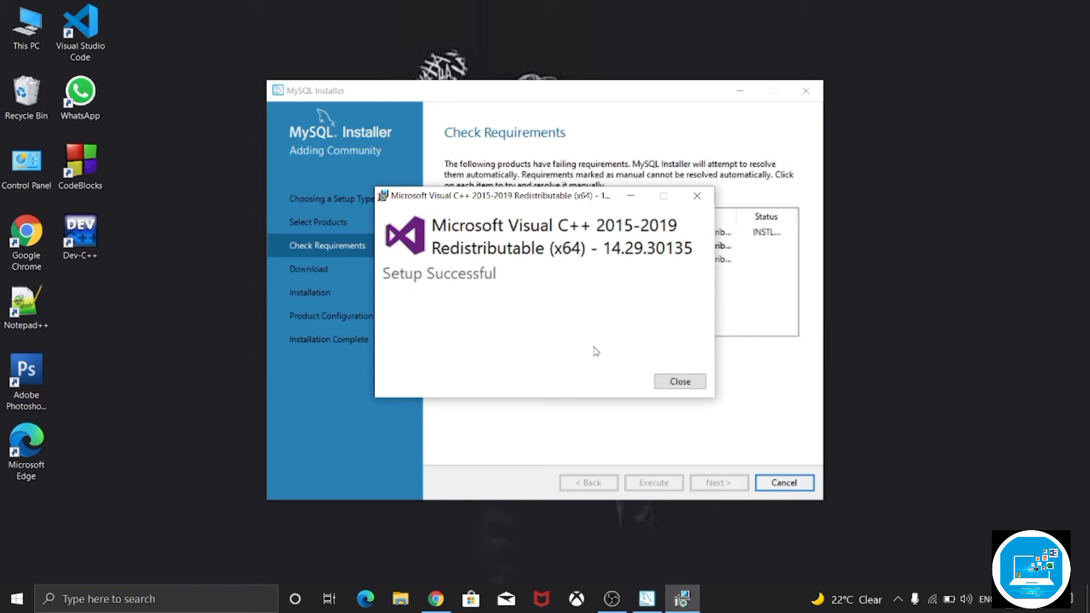
pyautogui.click(677, 386)
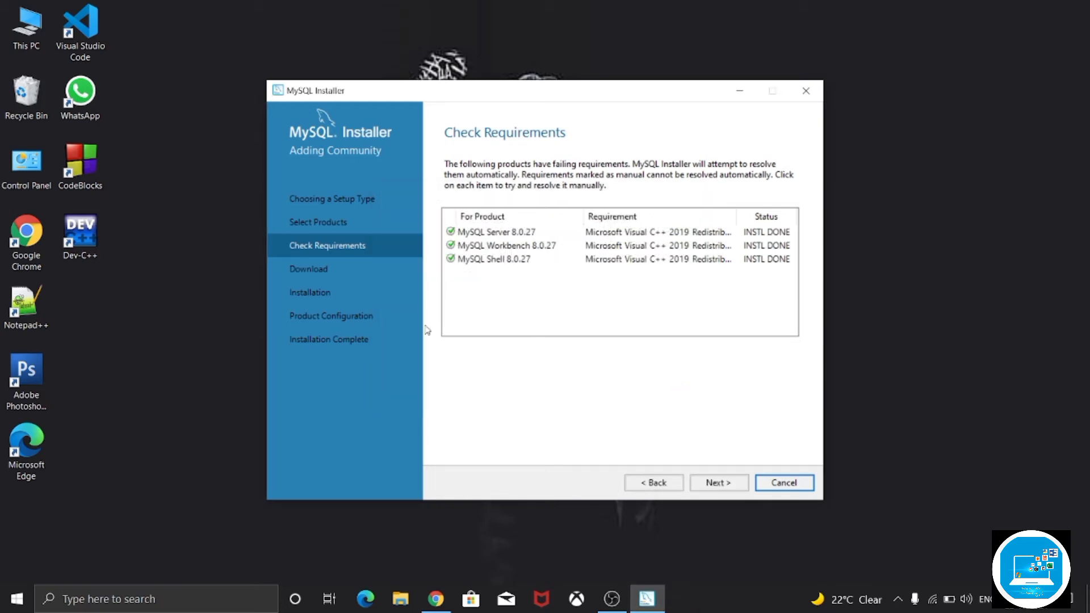
# - Download and install the selected MySQL Server, Workbench and Shell 8.0.27 packages
pyautogui.click(710, 483)
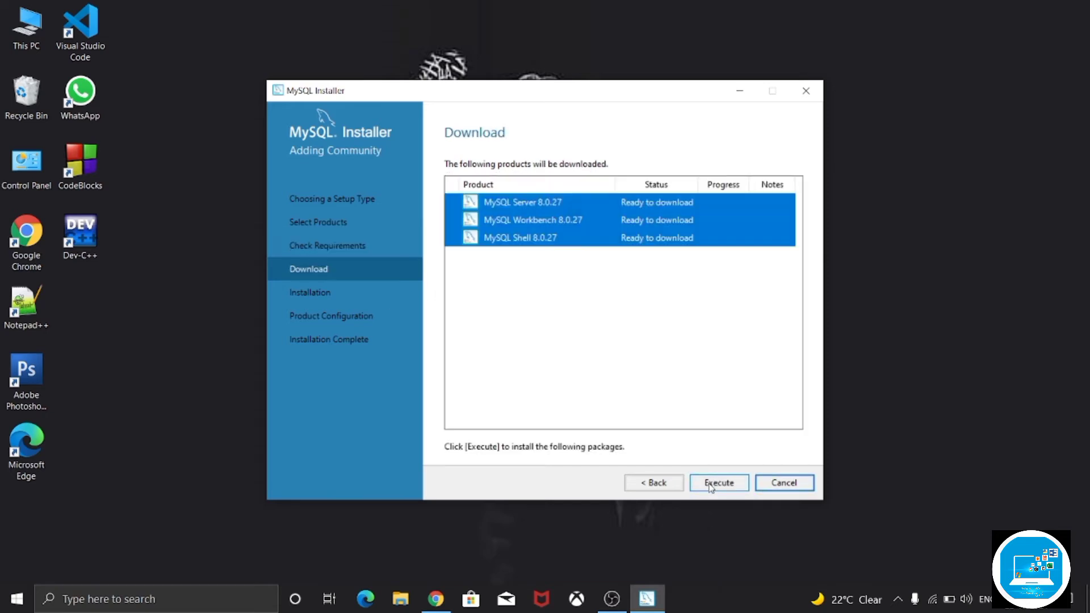
pyautogui.click(709, 486)
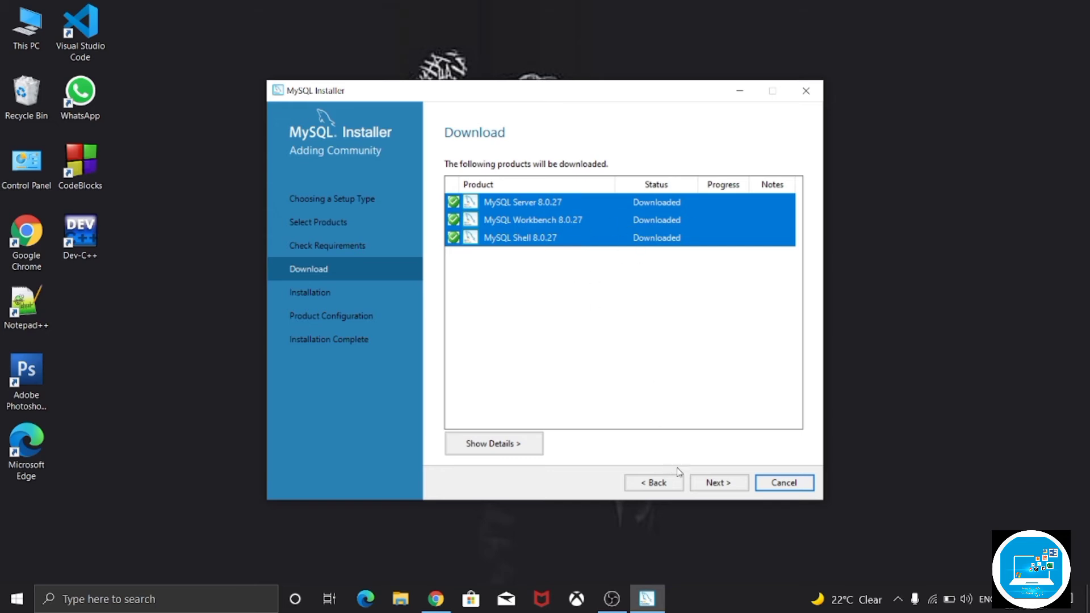
pyautogui.click(722, 482)
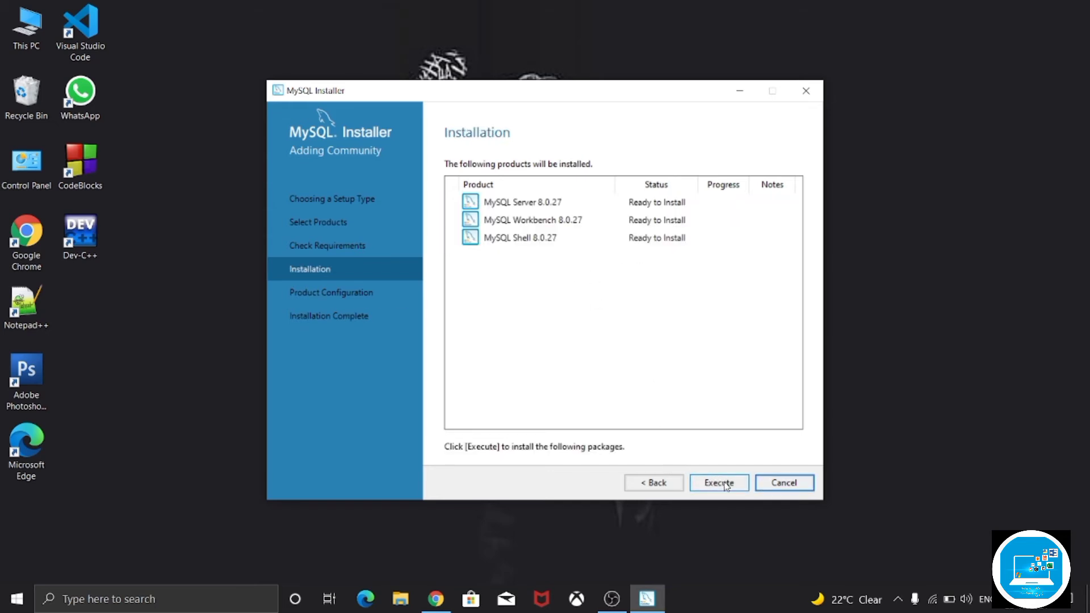
pyautogui.click(726, 486)
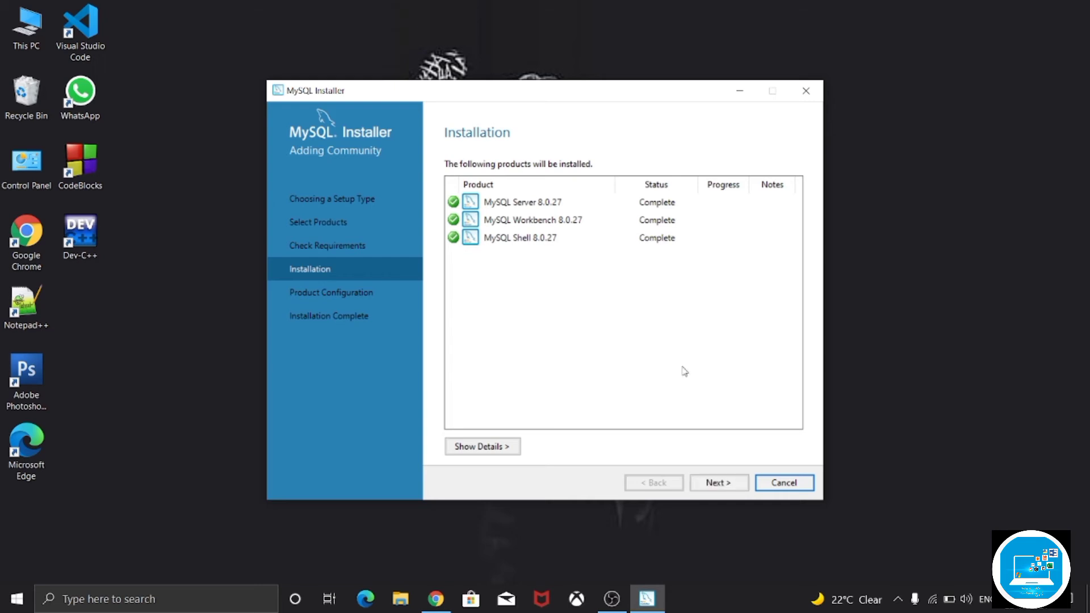
# - Configure MySQL Server as a Development Computer on TCP/IP port 3306, with strong password encryption for authentication
pyautogui.click(745, 483)
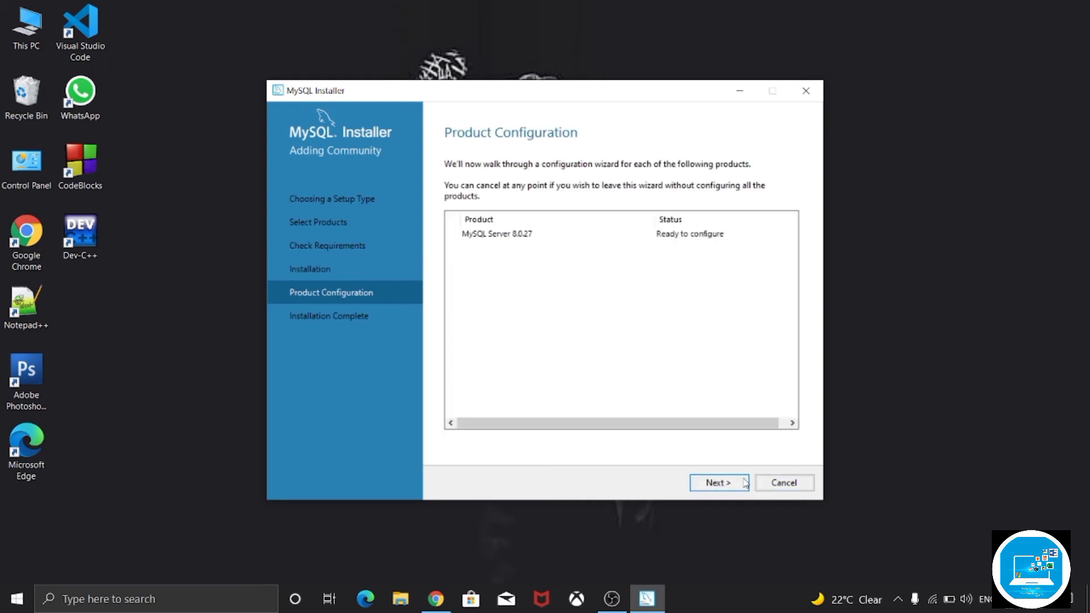
pyautogui.click(746, 483)
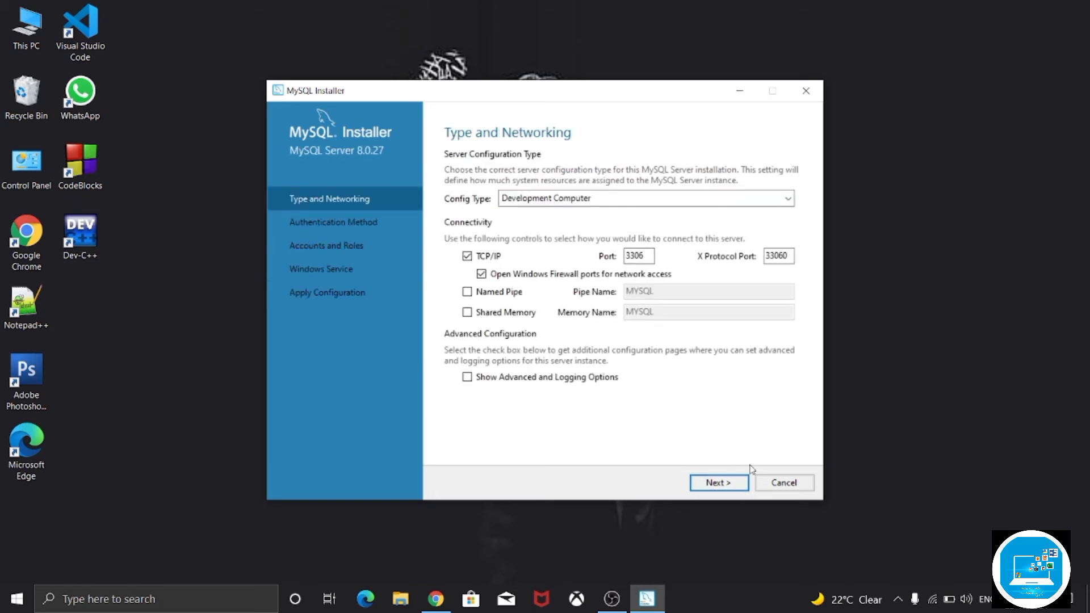
pyautogui.click(720, 484)
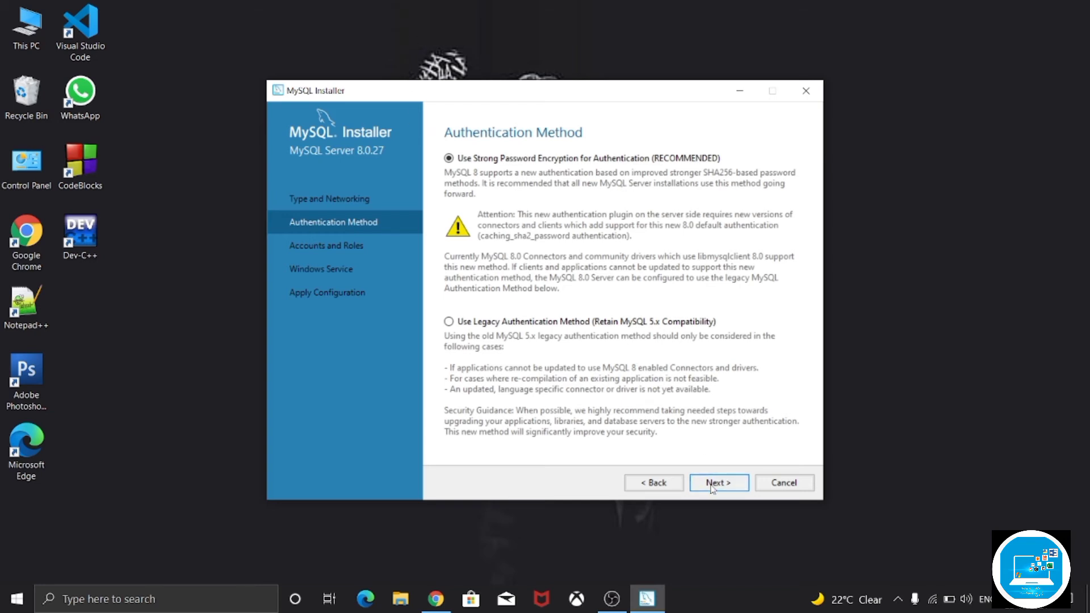
pyautogui.click(715, 484)
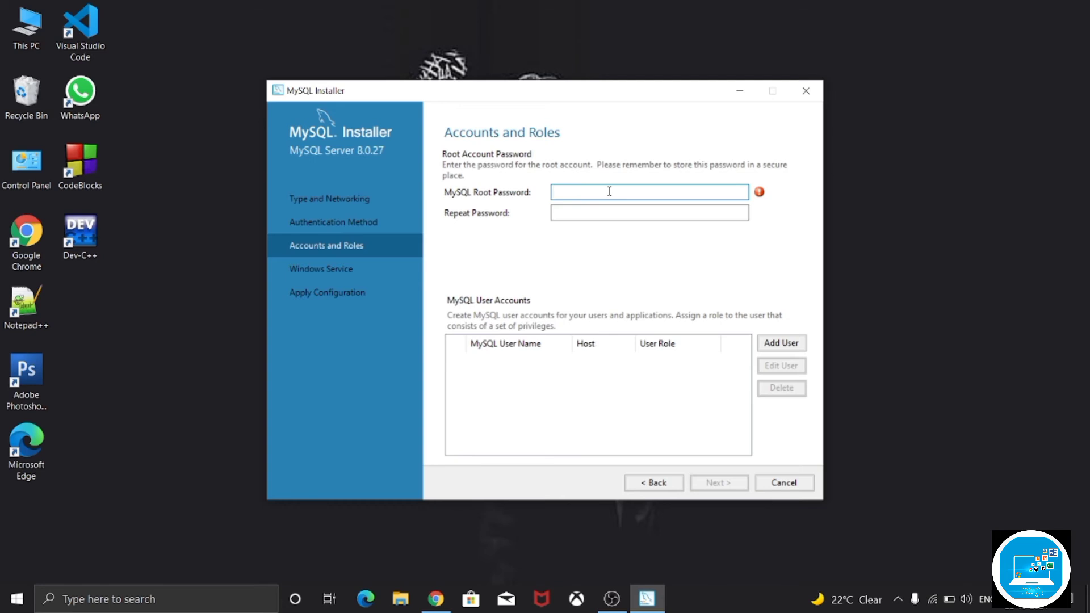
# - Set the MySQL root account password, repeat it for confirmation, and continue without adding other user accounts
pyautogui.write('1234567890123')
pyautogui.click(635, 212)
pyautogui.write('1')
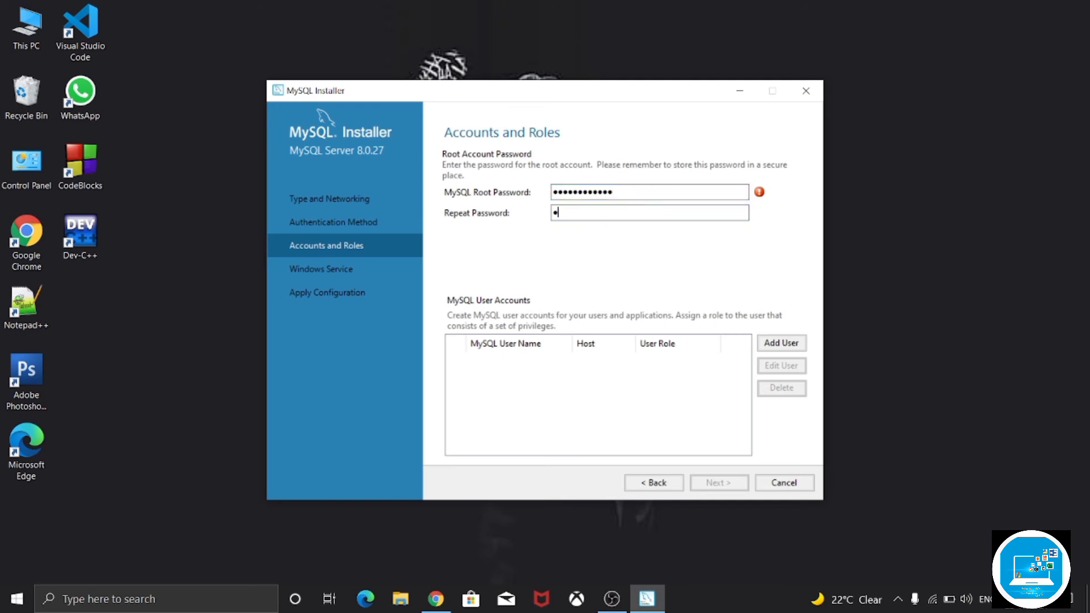
pyautogui.write('234567891011')
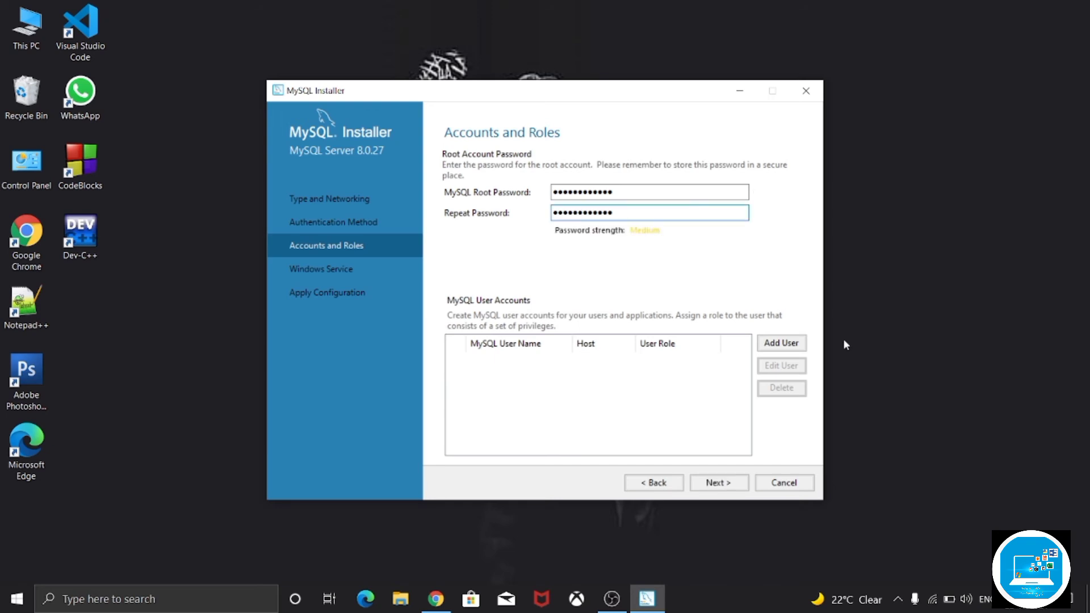
pyautogui.click(719, 484)
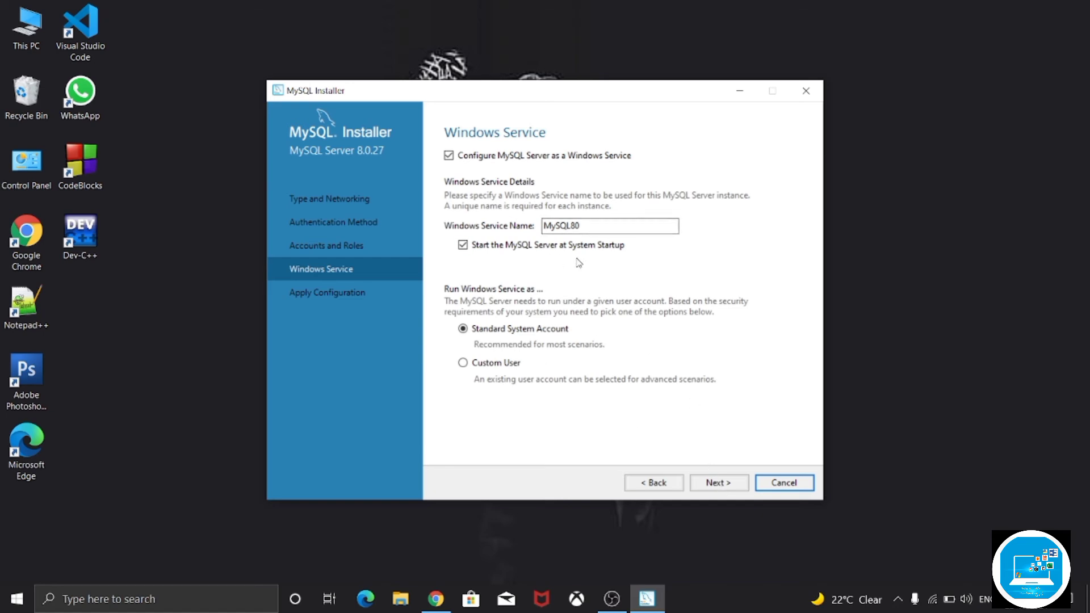
# - Accept the MySQL80 Windows service running at system startup under the Standard System Account, and apply the server configuration
pyautogui.click(719, 483)
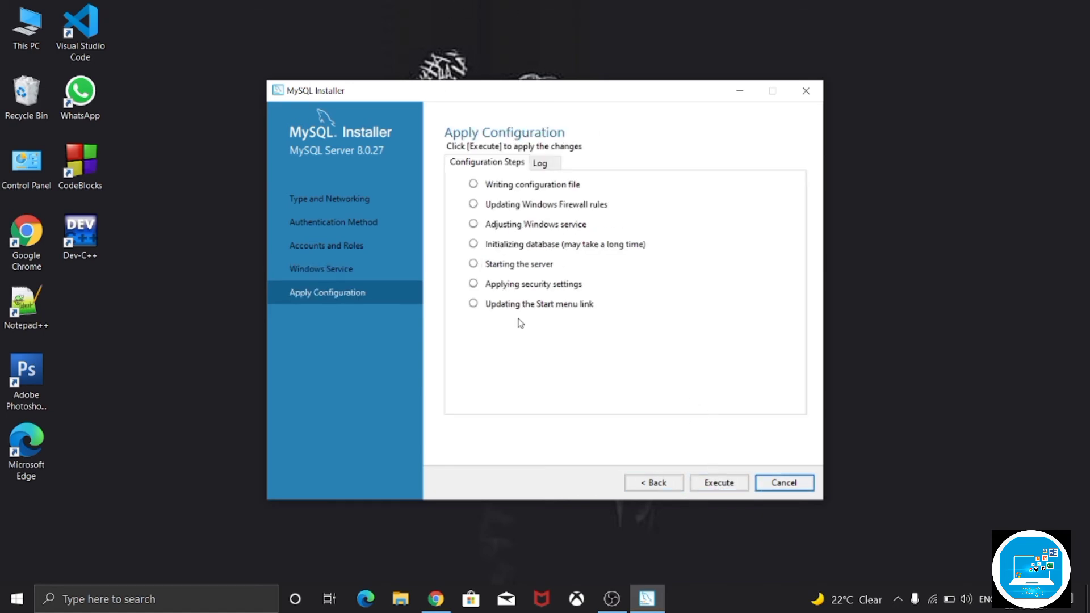
pyautogui.click(735, 490)
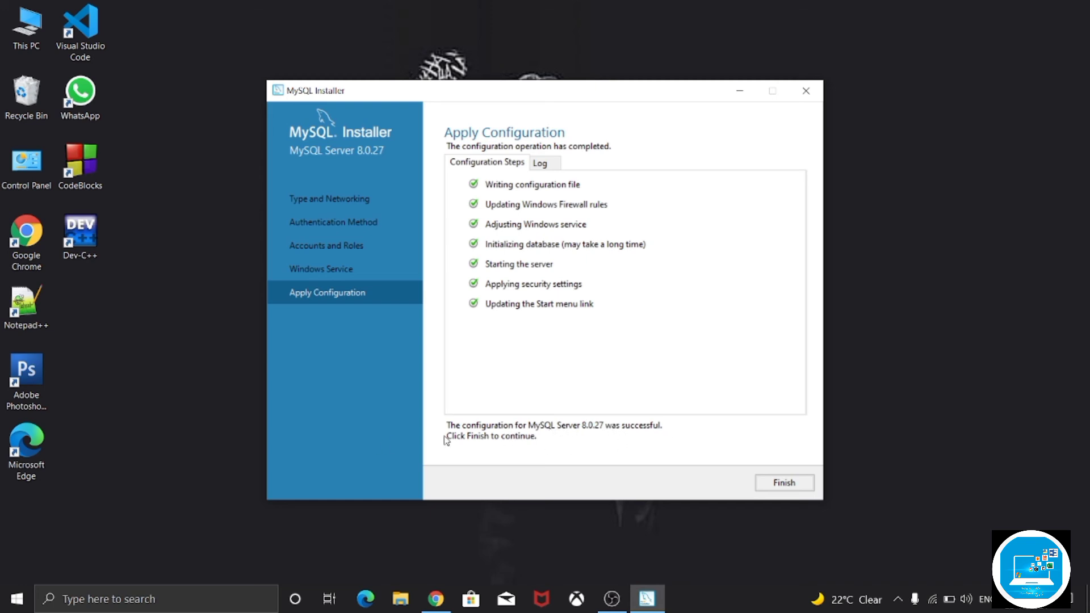
pyautogui.click(797, 492)
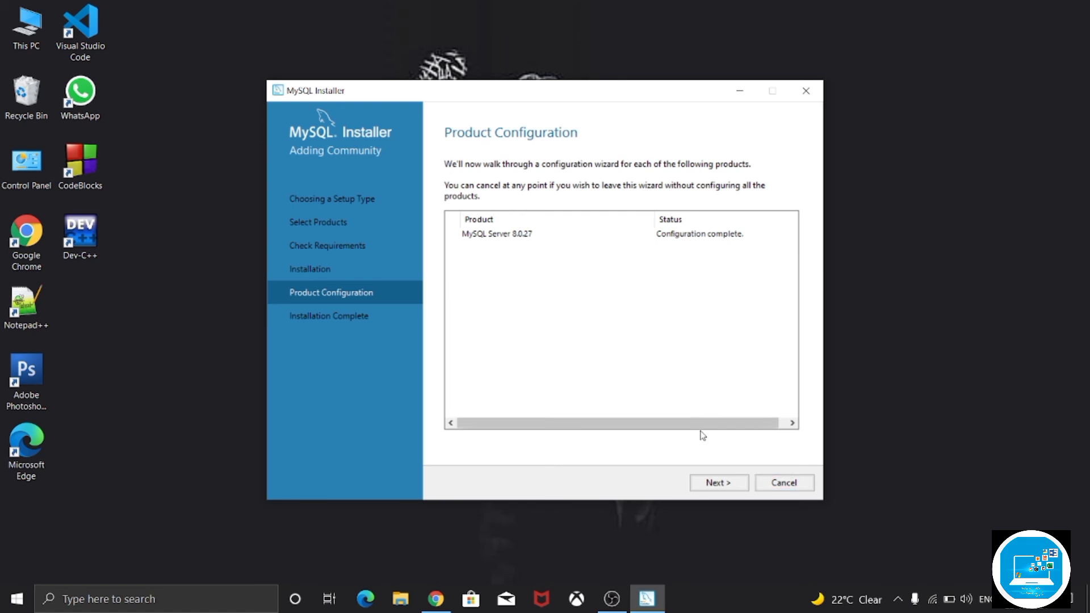
# - Complete the installation with MySQL Workbench and MySQL Shell set to start after setup, and maximize the Workbench window
pyautogui.click(713, 488)
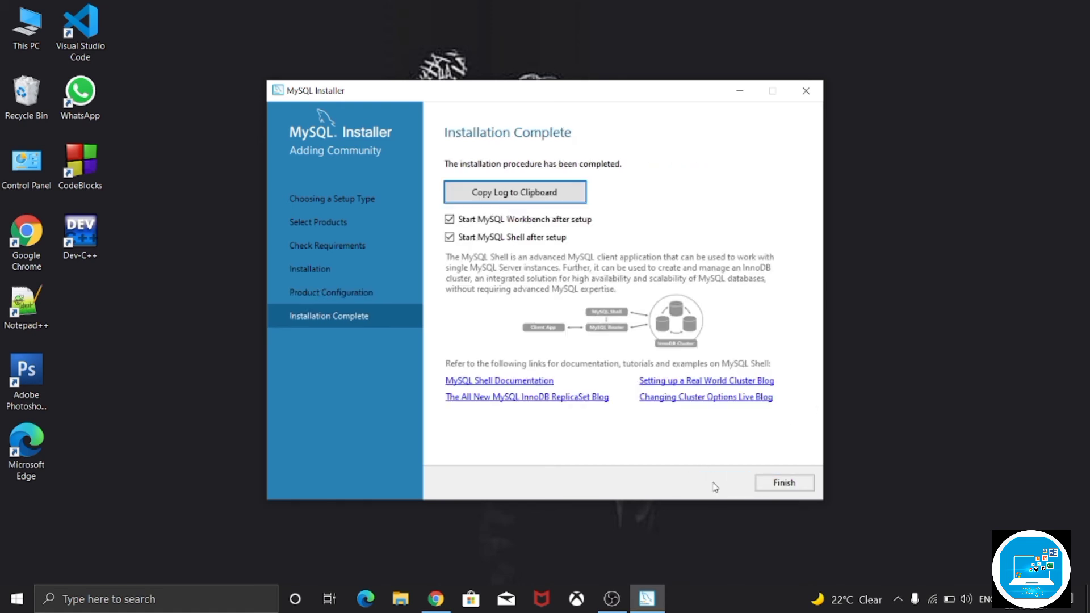
pyautogui.click(789, 481)
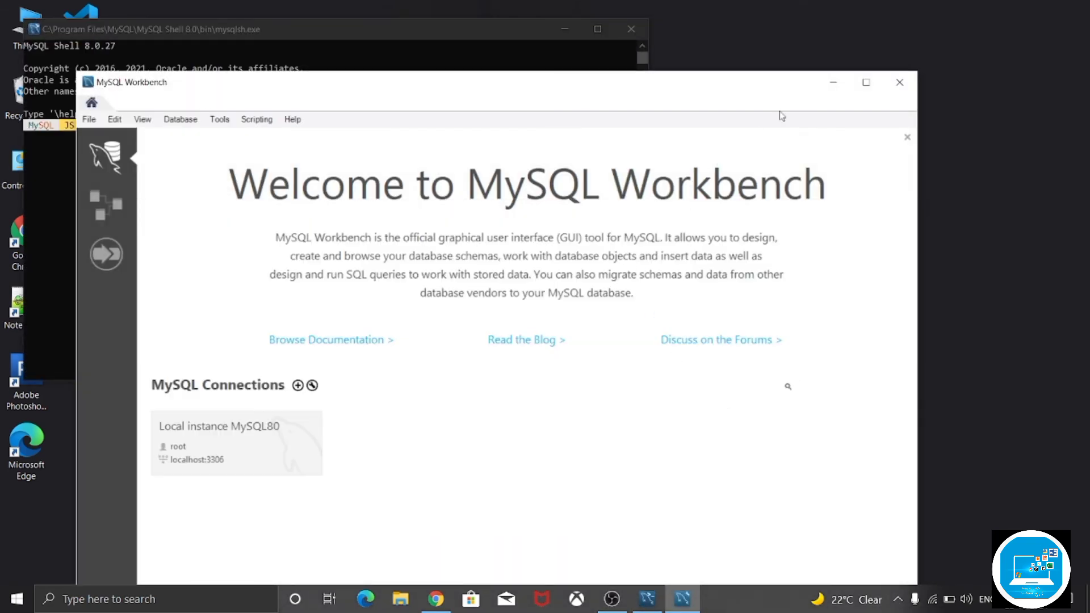
pyautogui.click(866, 83)
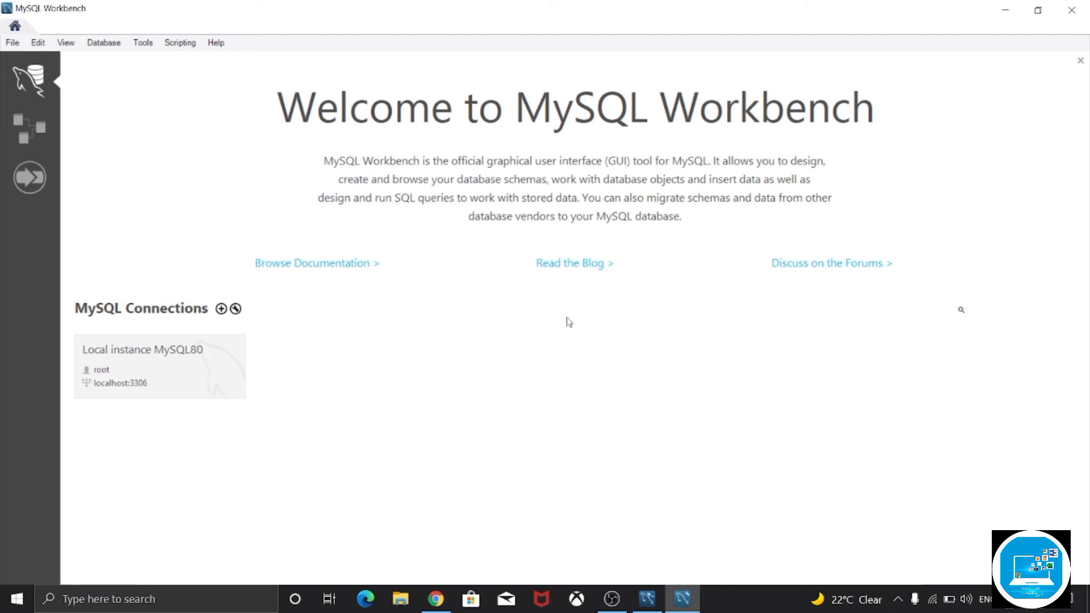
# - Connect to the Local instance MySQL80 connection by entering the root account password, without saving it in the vault
pyautogui.click(176, 373)
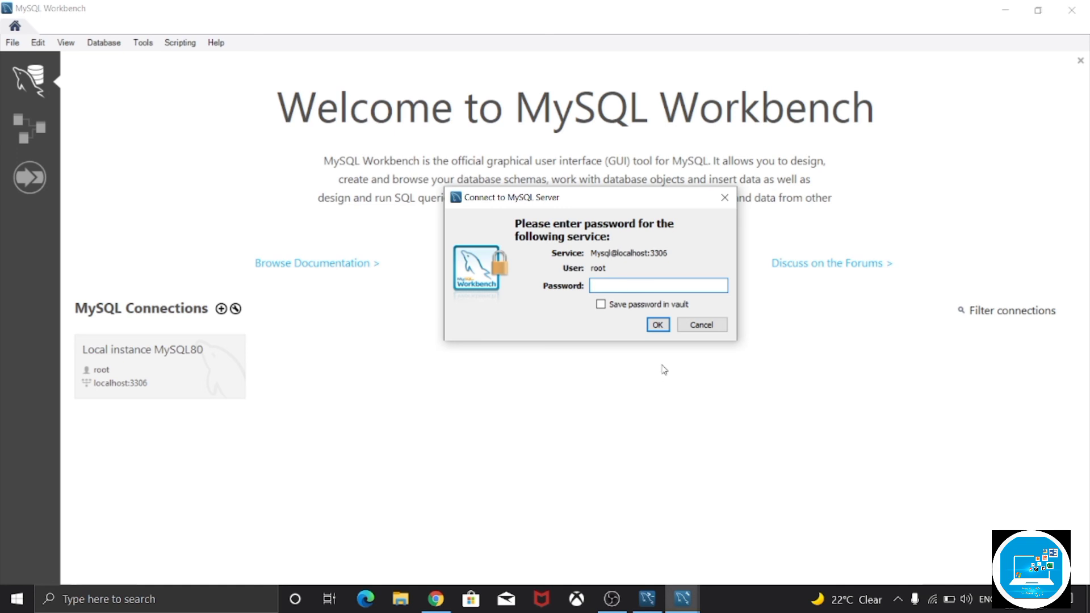
pyautogui.write('************')
pyautogui.click(658, 324)
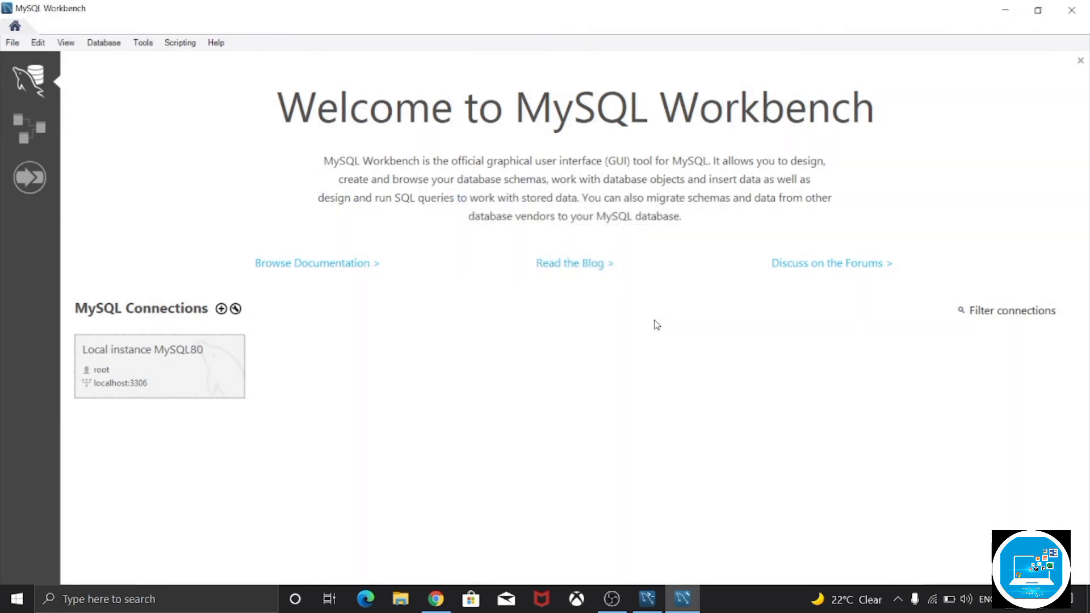